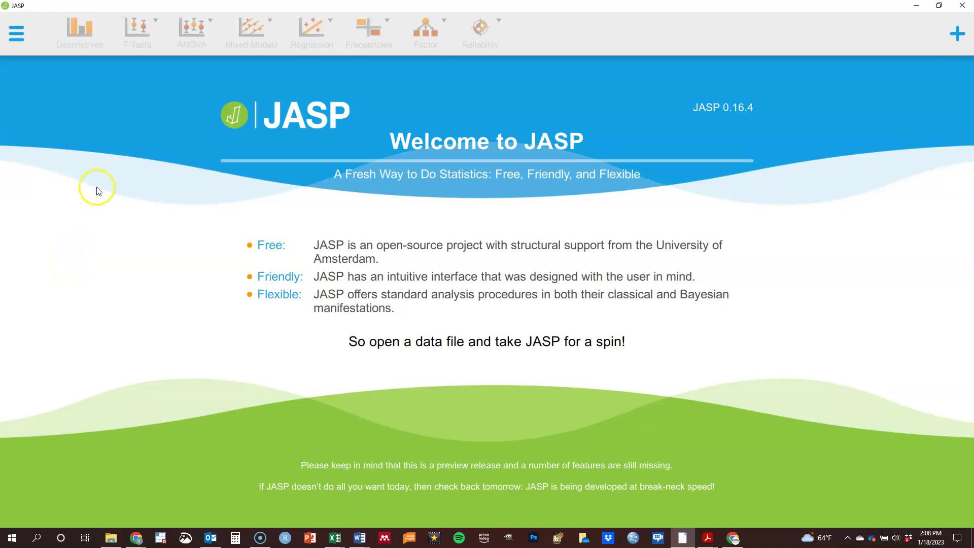
- Bring up the Computer section of JASP's Open menu, listing recent folders
click(19, 44)
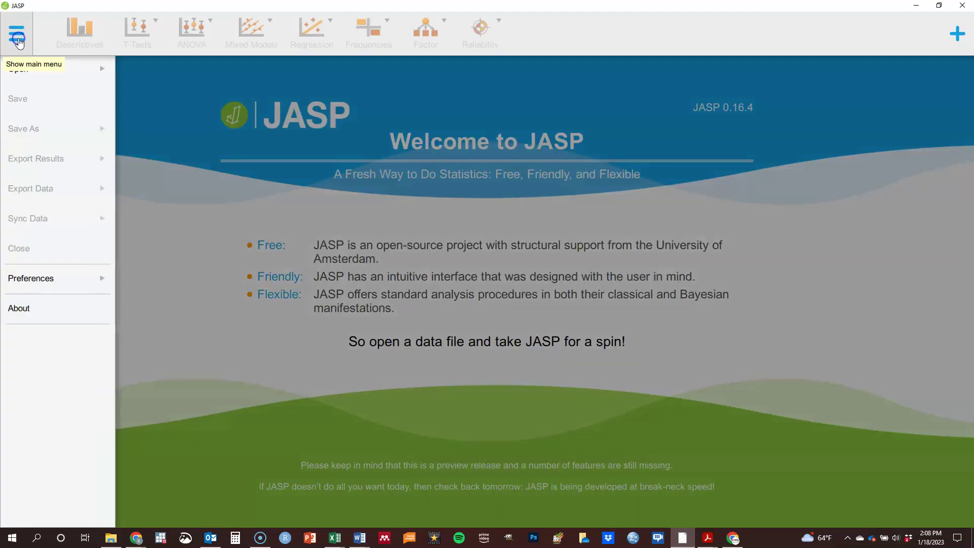
click(31, 72)
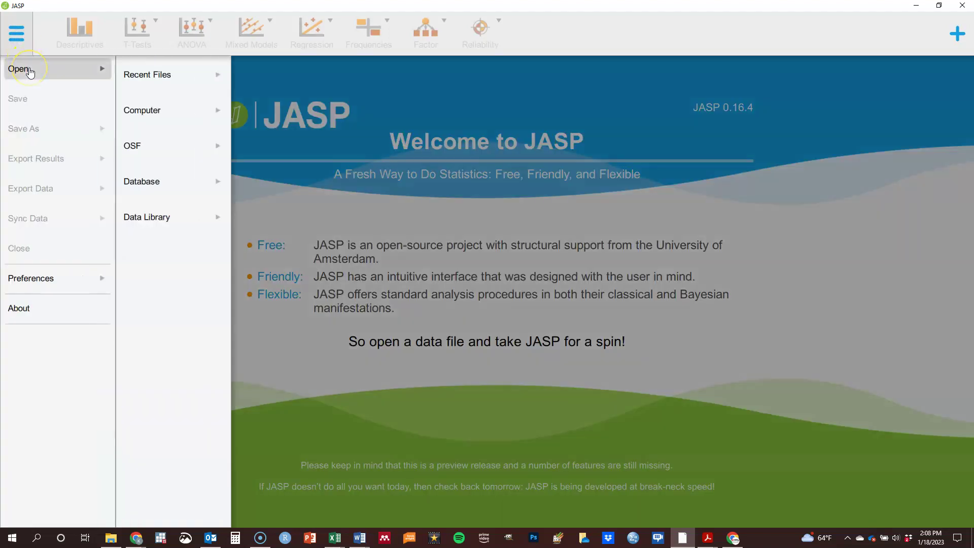
click(162, 76)
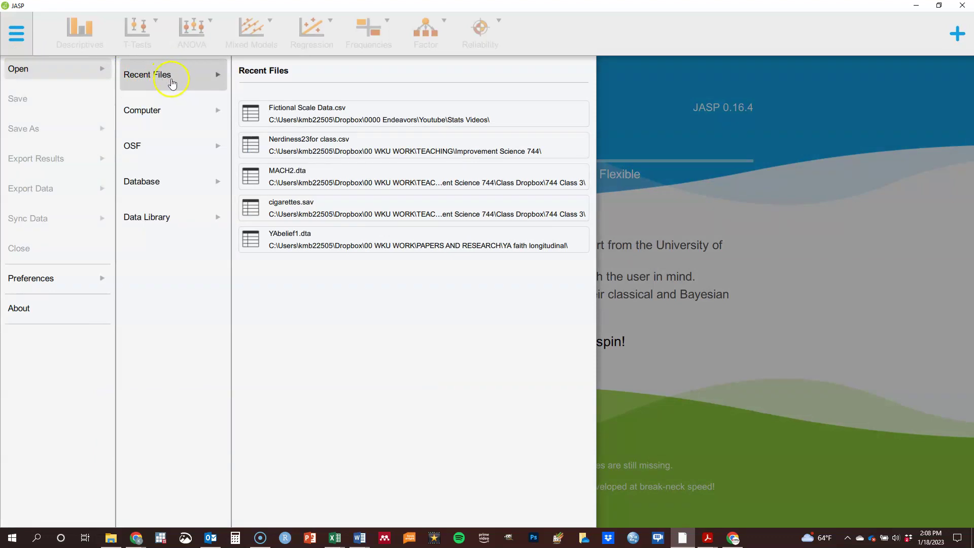
click(191, 108)
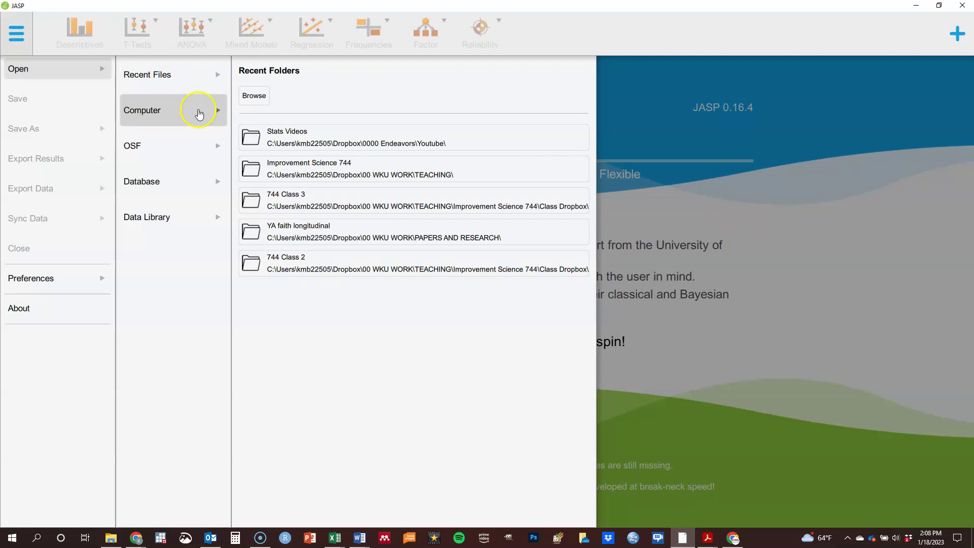
click(200, 80)
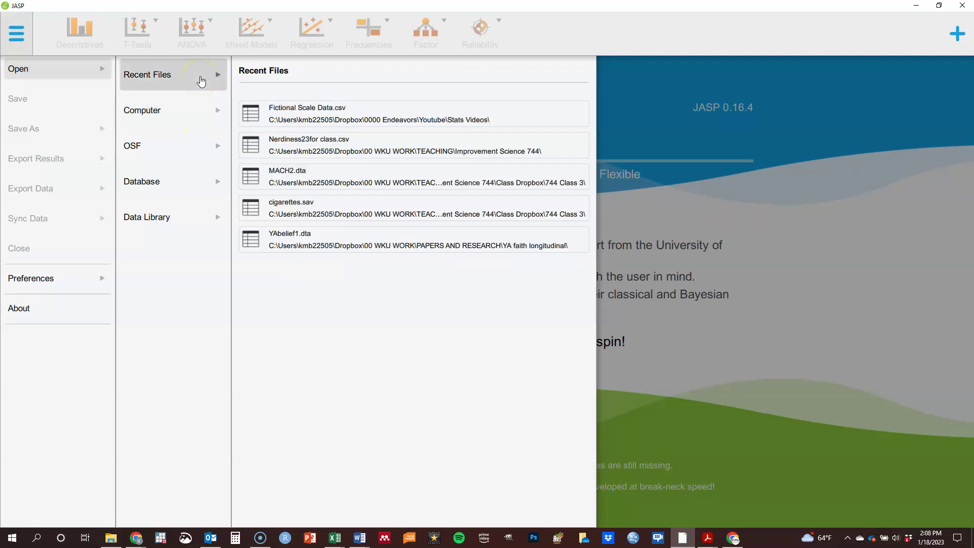
click(199, 109)
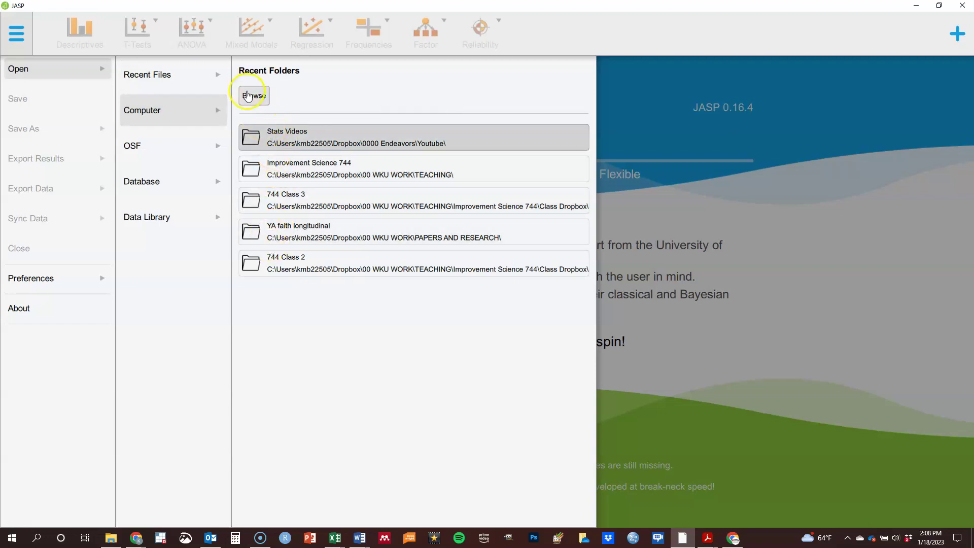
- Browse the computer and import Fictional Scale Data.csv from the Stats Videos folder
click(267, 138)
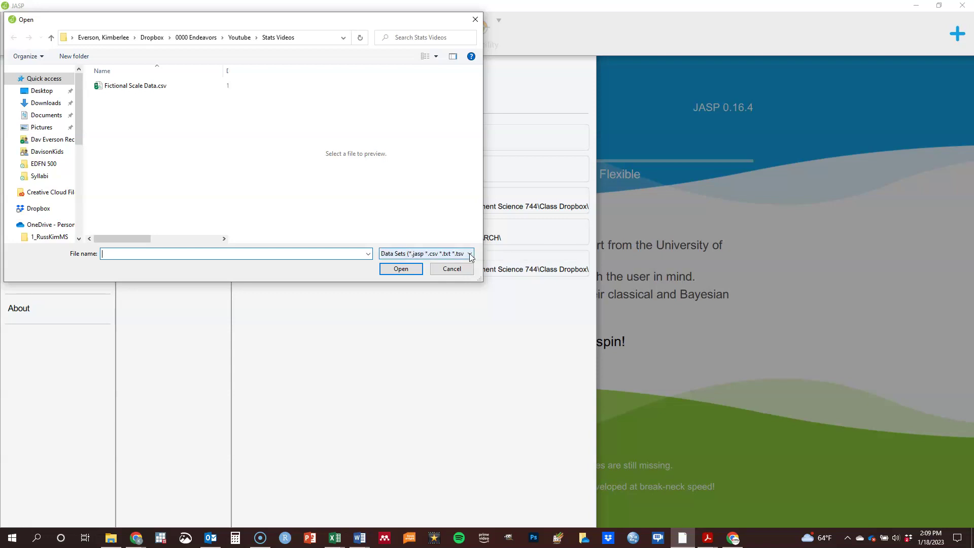
click(469, 255)
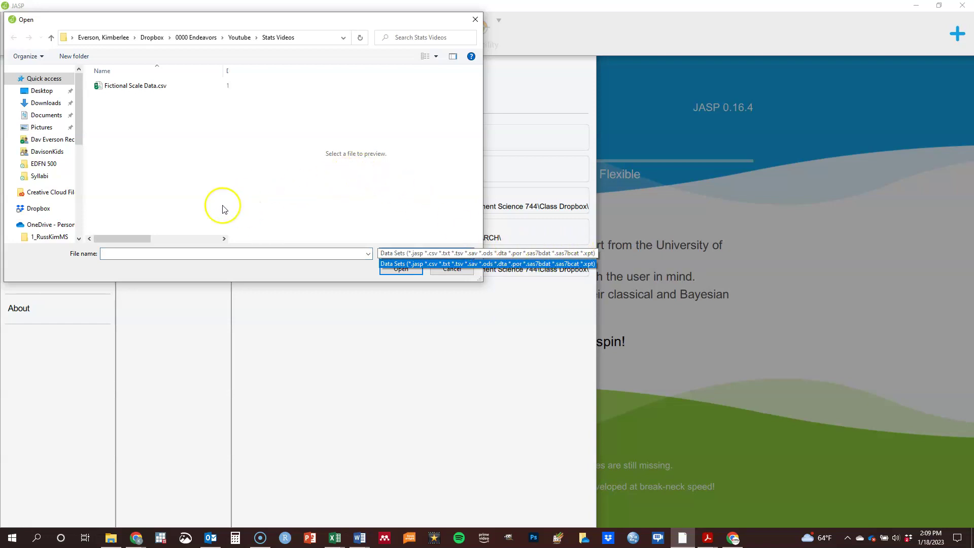
click(131, 84)
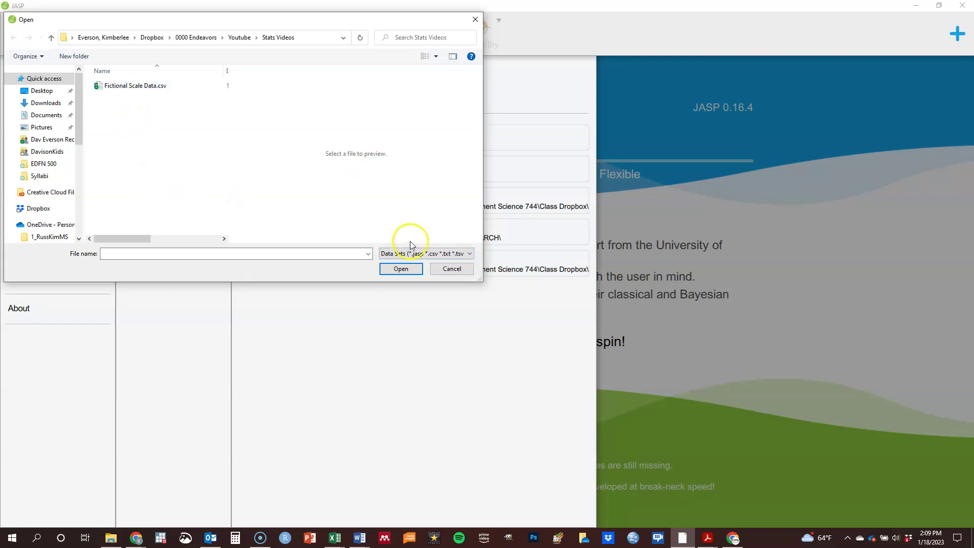
click(412, 274)
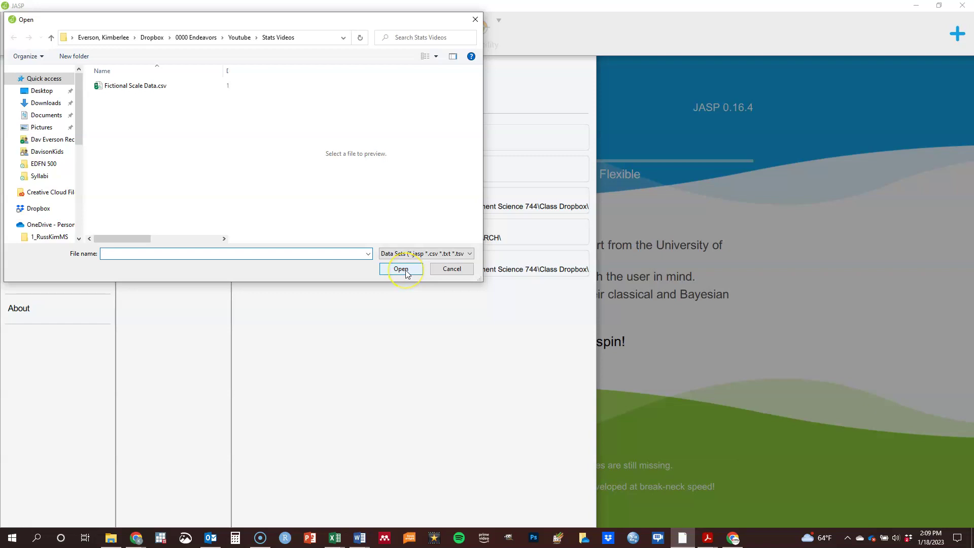
click(398, 270)
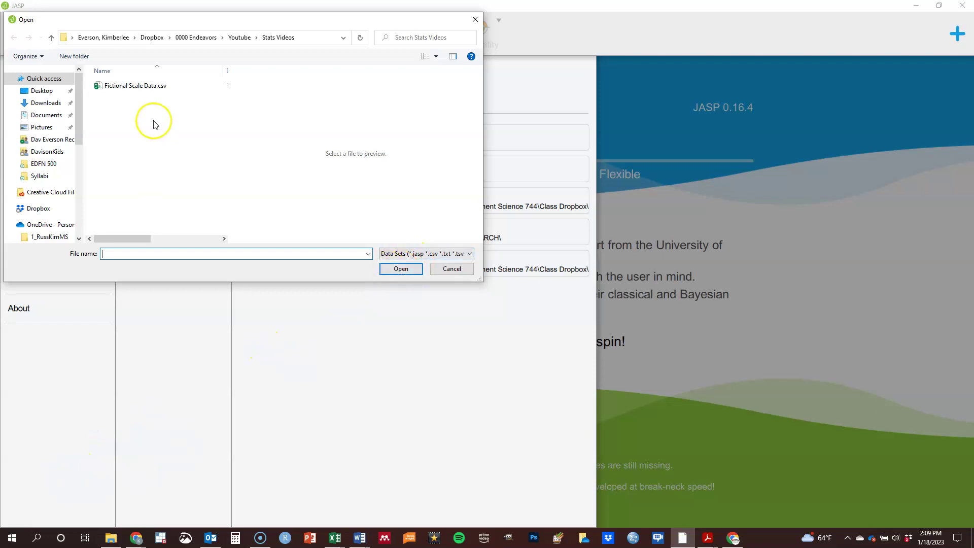
click(134, 85)
click(394, 270)
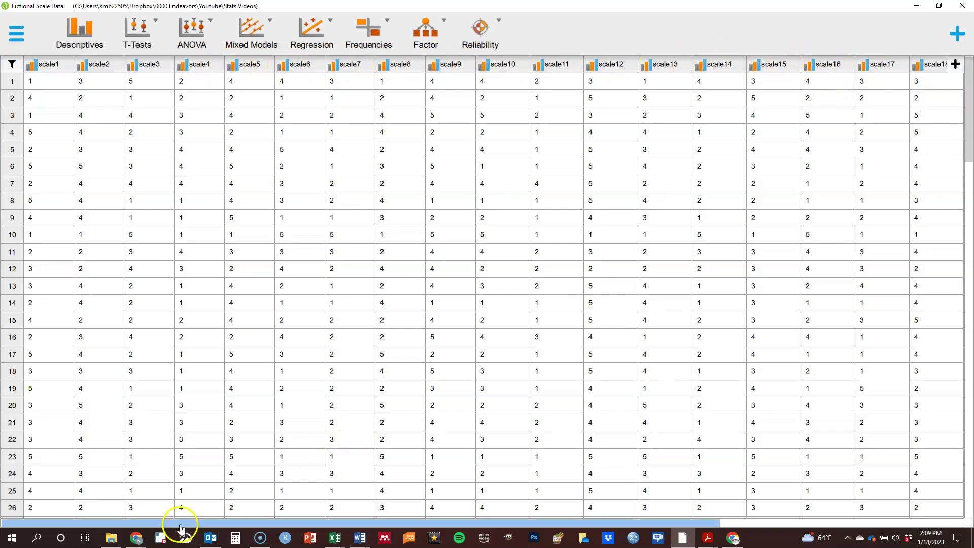
- Keep scale1 as Ordinal and show its value labels panel listing values 1 to 4
drag(184, 523, 94, 542)
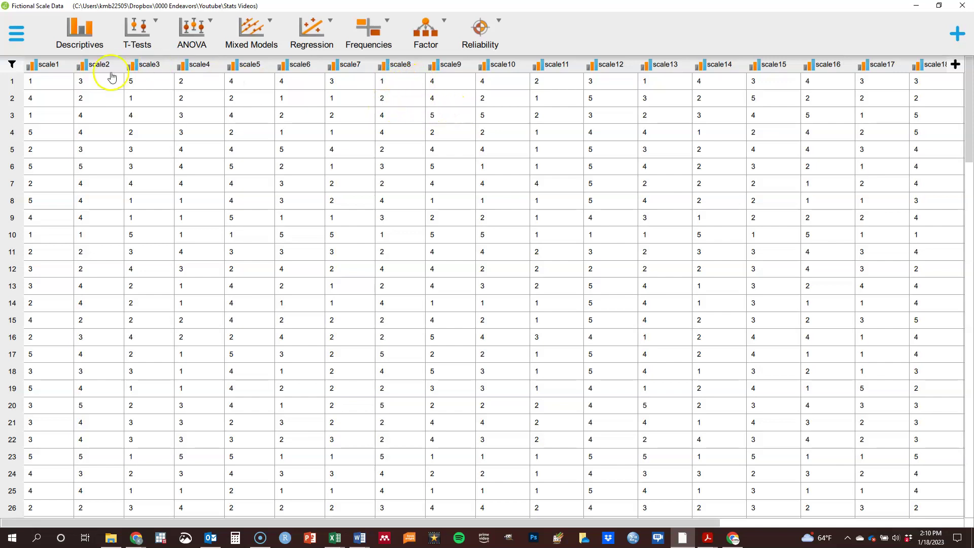
click(34, 65)
click(49, 96)
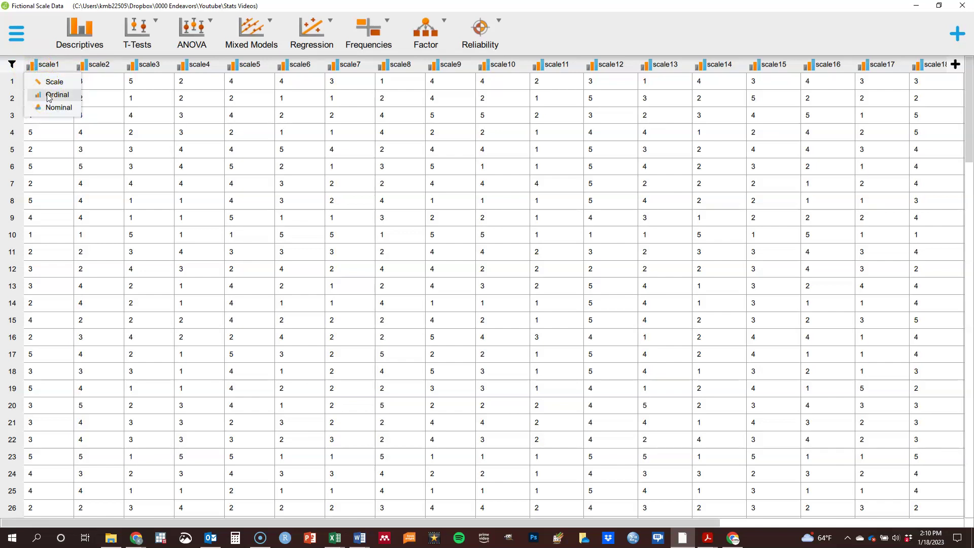
click(46, 65)
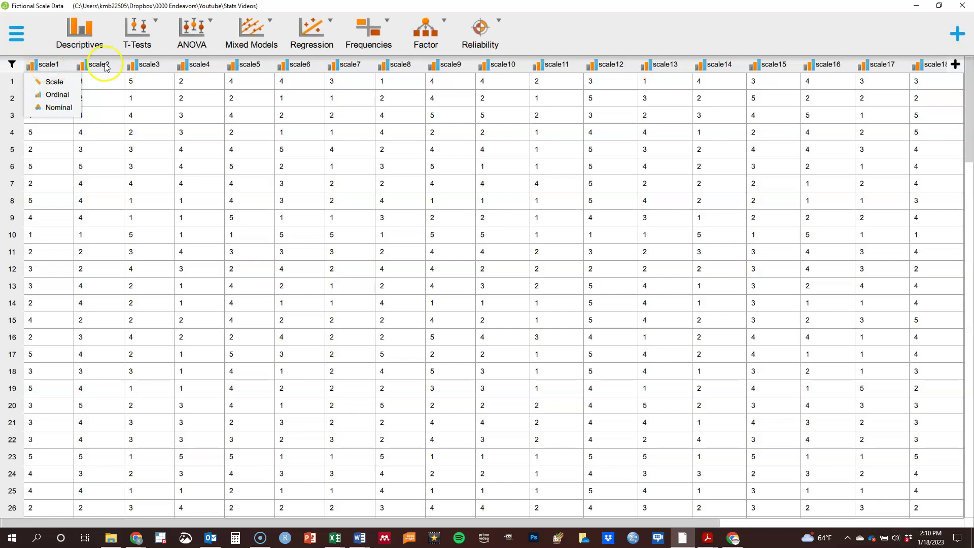
click(44, 66)
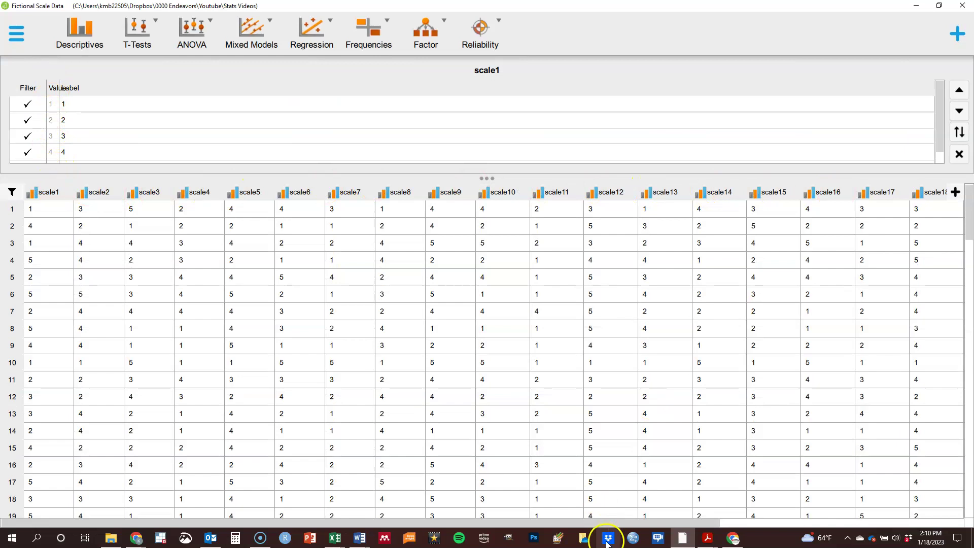
- Scroll right to the gender and race columns and set both to Nominal
drag(605, 522, 849, 527)
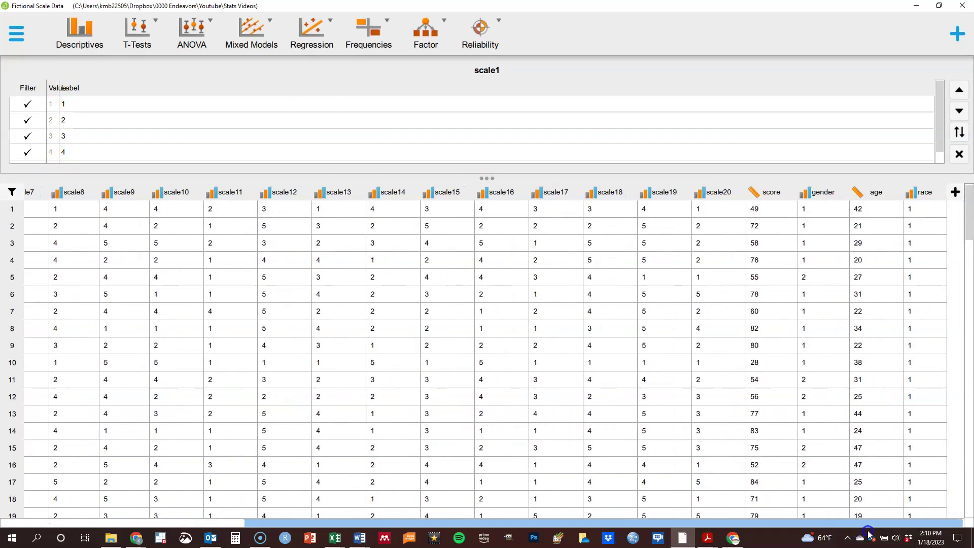
click(754, 192)
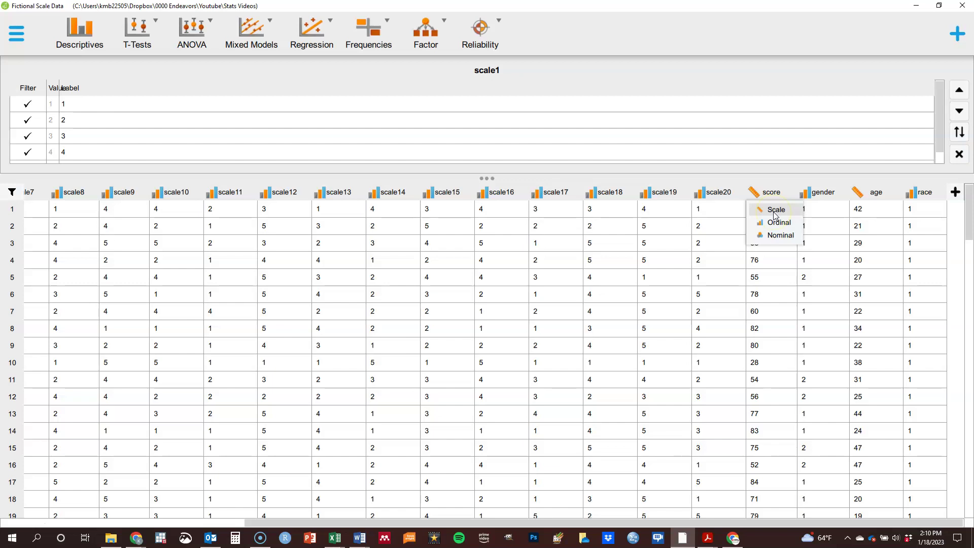
click(804, 196)
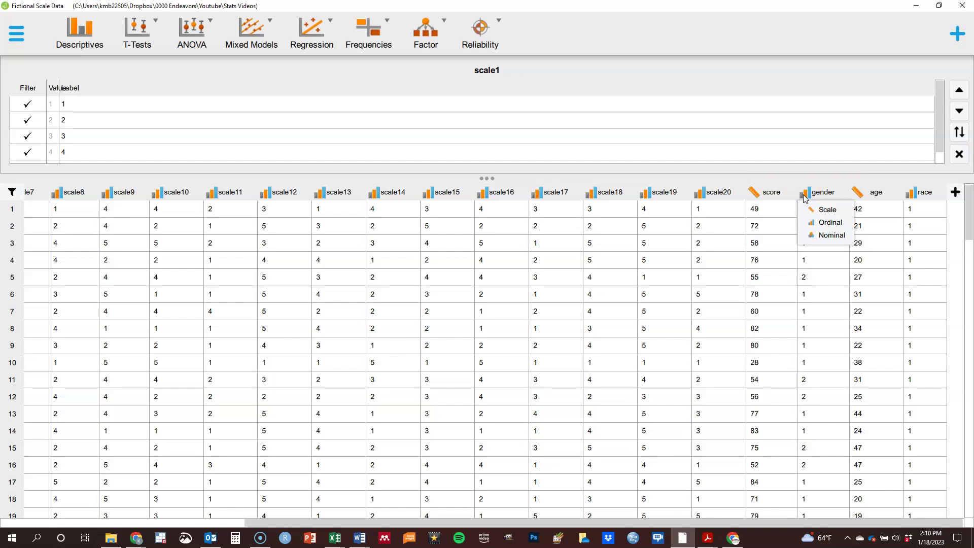
click(818, 234)
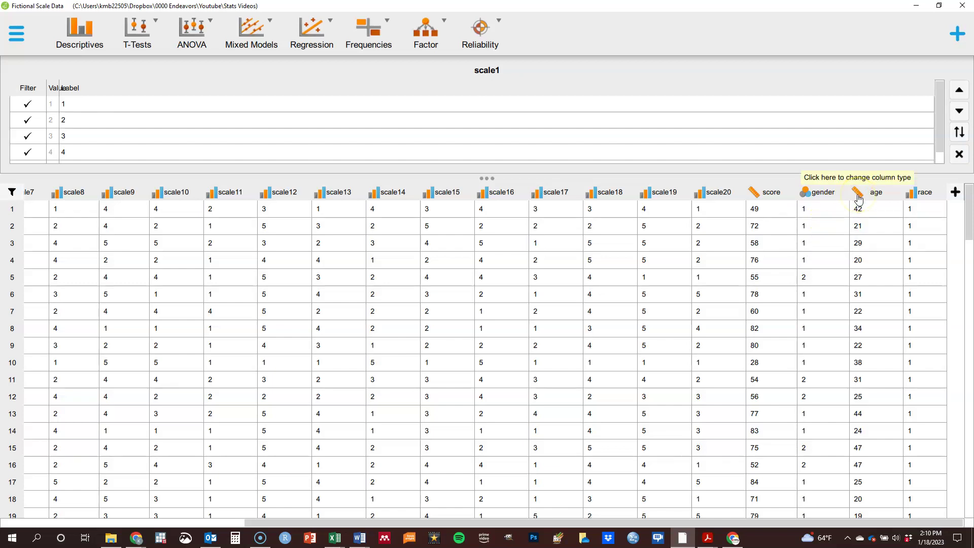
click(911, 193)
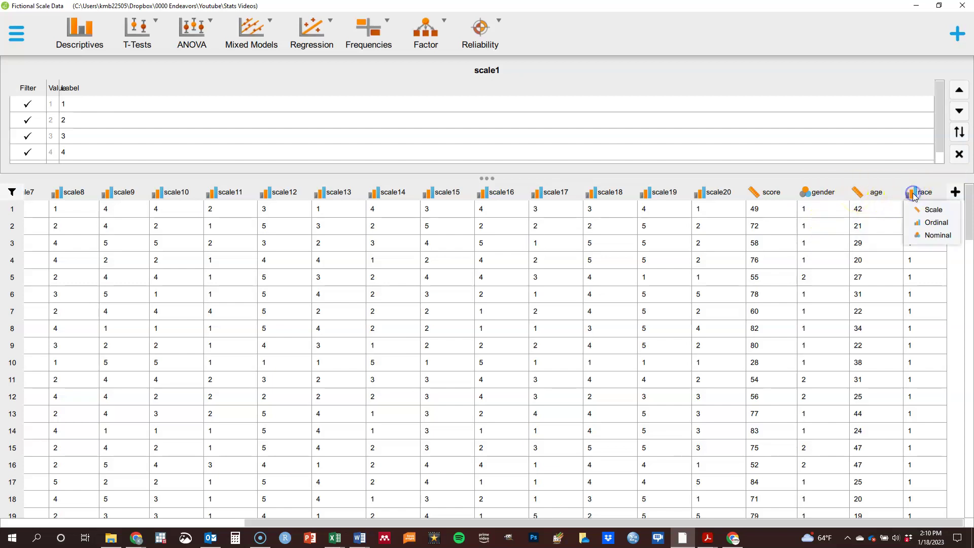
click(912, 236)
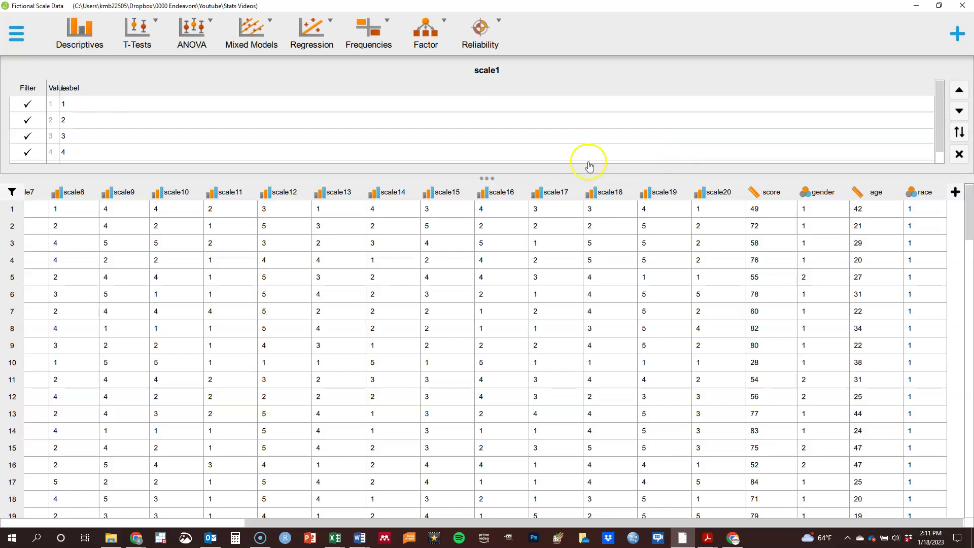
drag(583, 528, 284, 524)
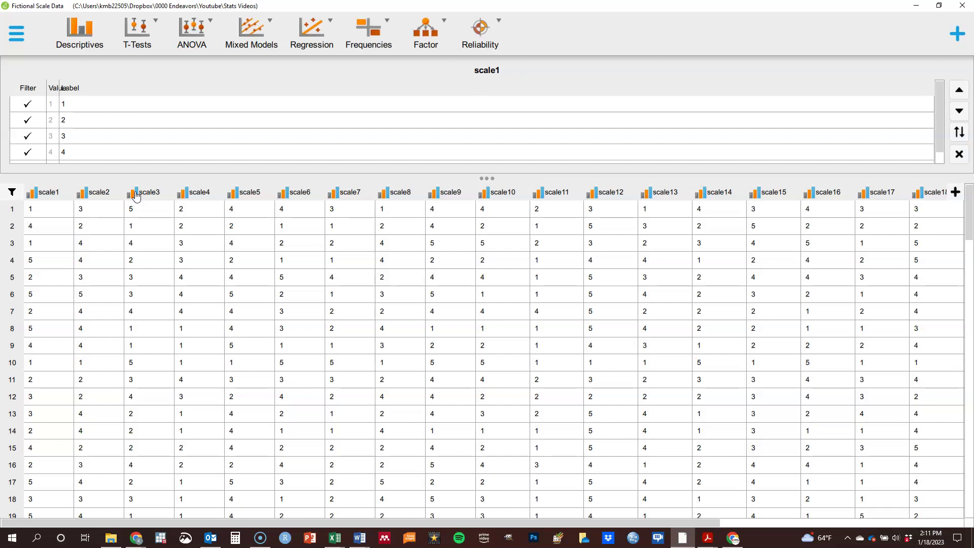
scroll(937, 134, down, 1)
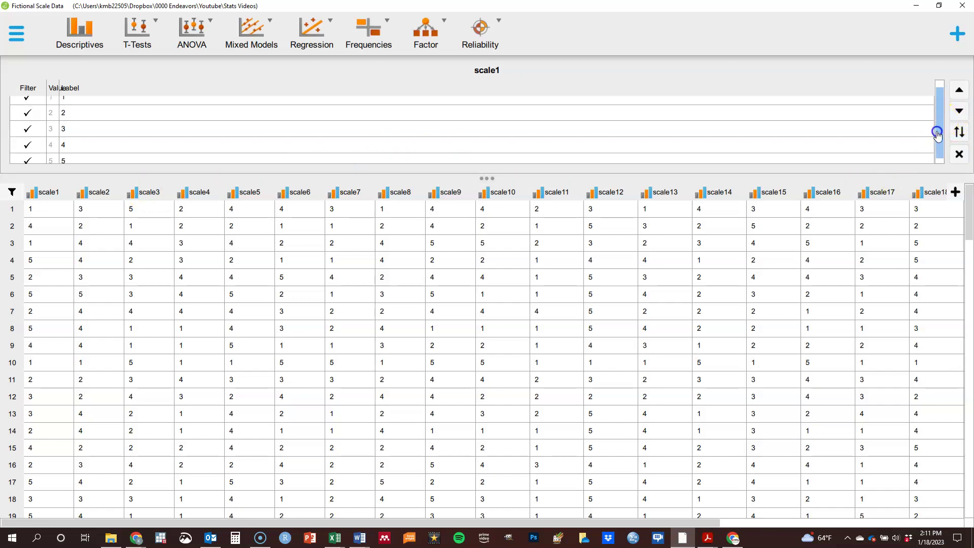
scroll(941, 132, up, 1)
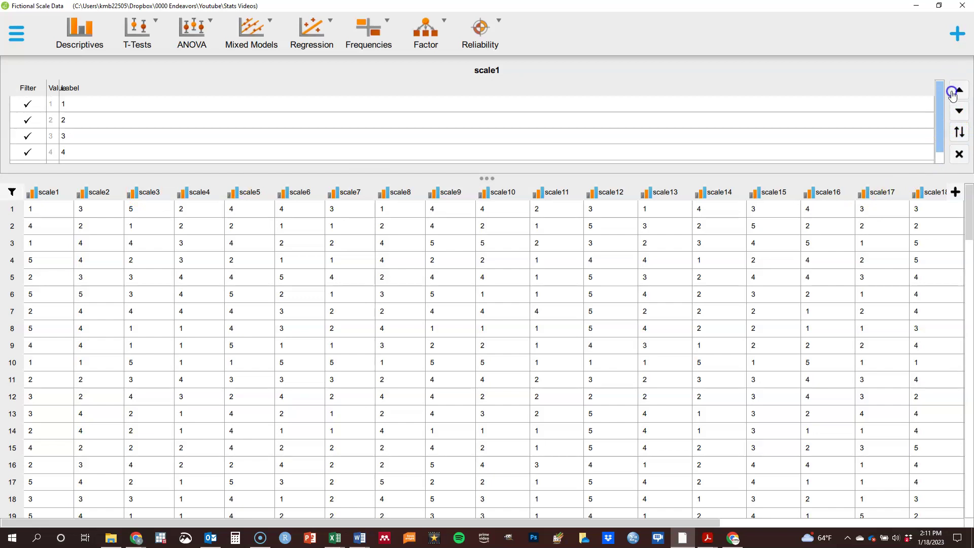
scroll(935, 155, down, 1)
scroll(928, 132, up, 1)
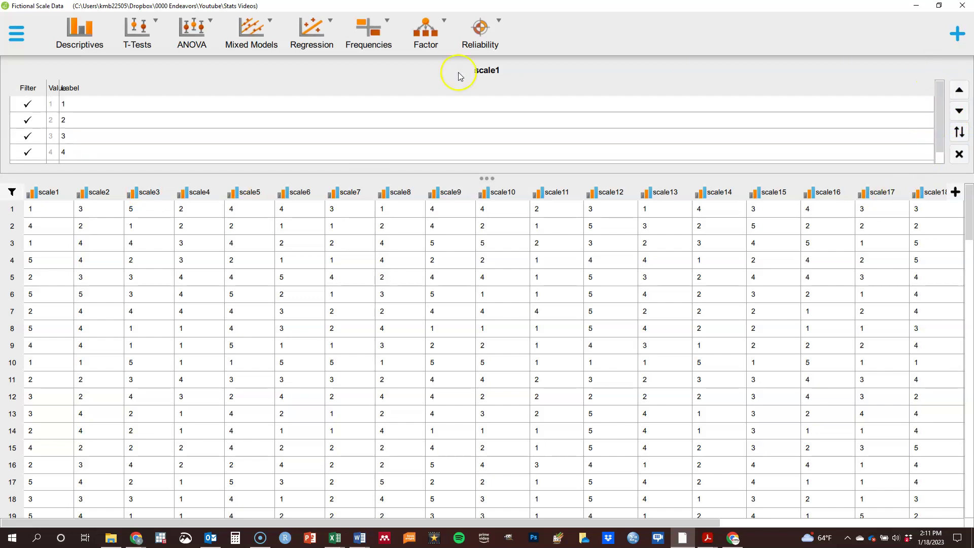
click(32, 193)
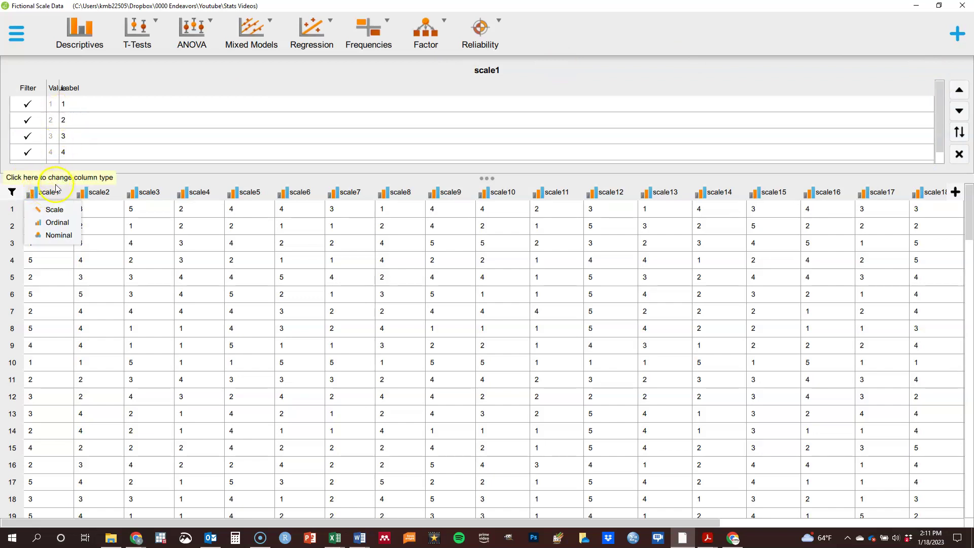
click(55, 190)
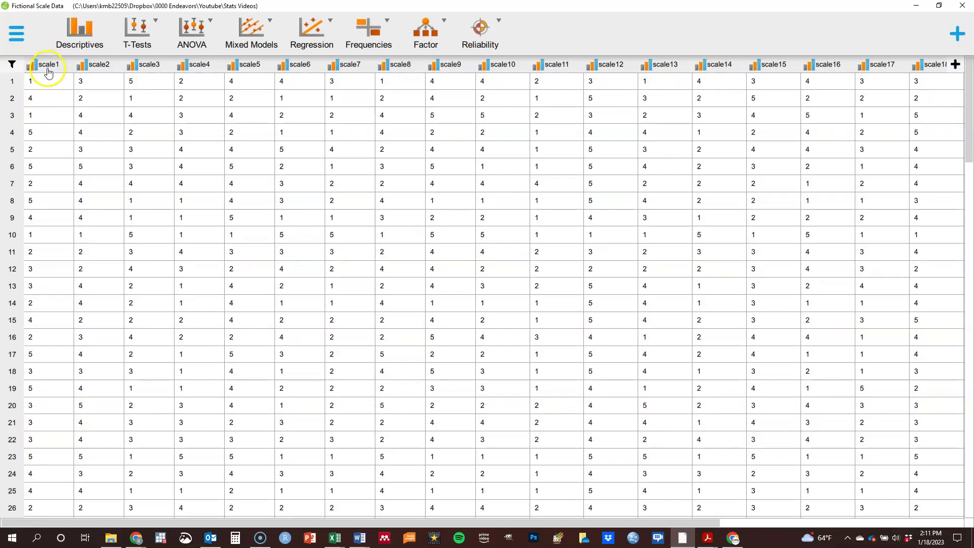
double_click(48, 71)
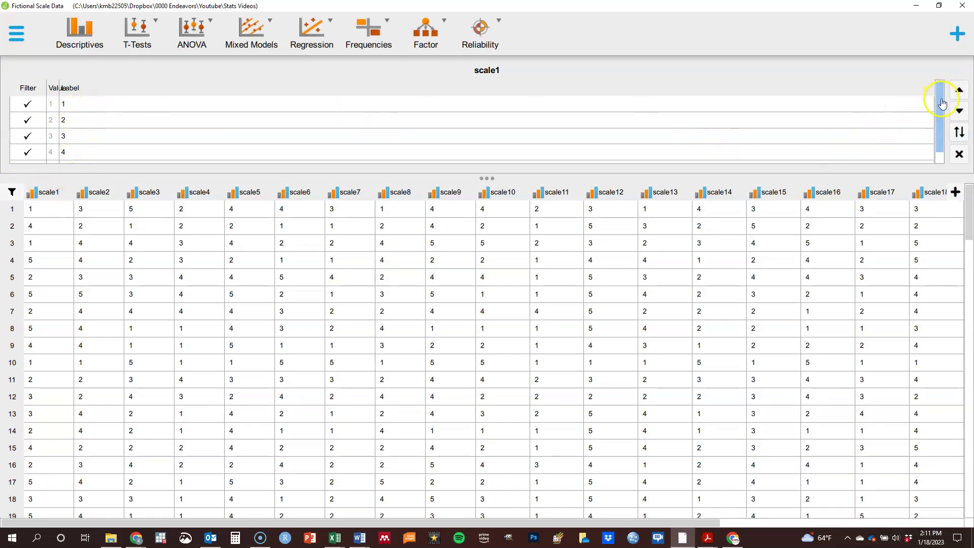
drag(938, 98, 921, 60)
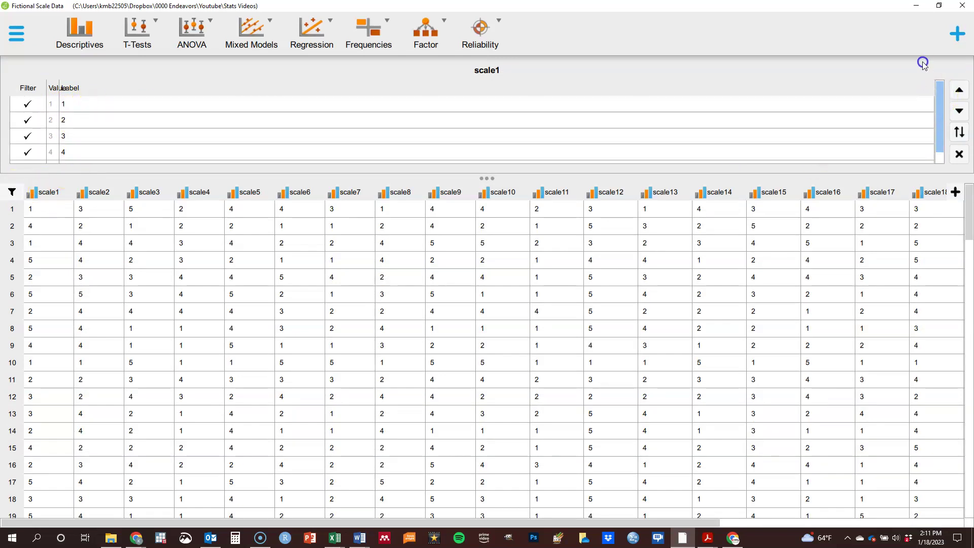
- Label scale1 value 1 as Strongly Disagree
click(100, 107)
click(97, 105)
click(96, 106)
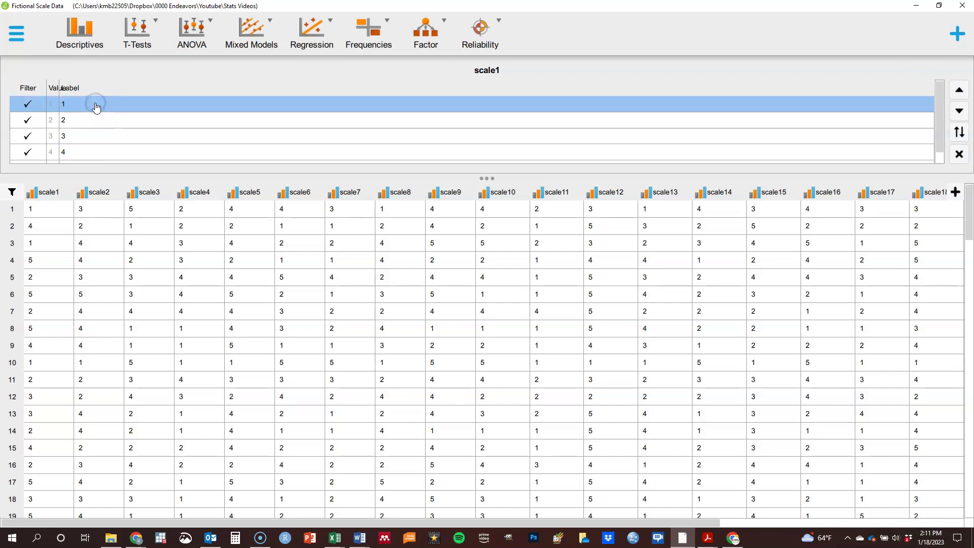
click(93, 107)
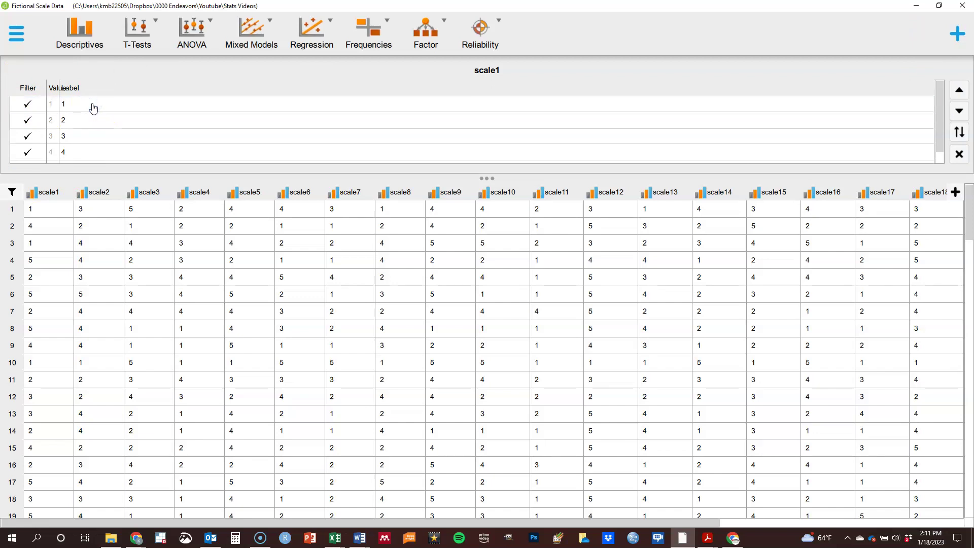
double_click(65, 103)
click(125, 112)
click(118, 119)
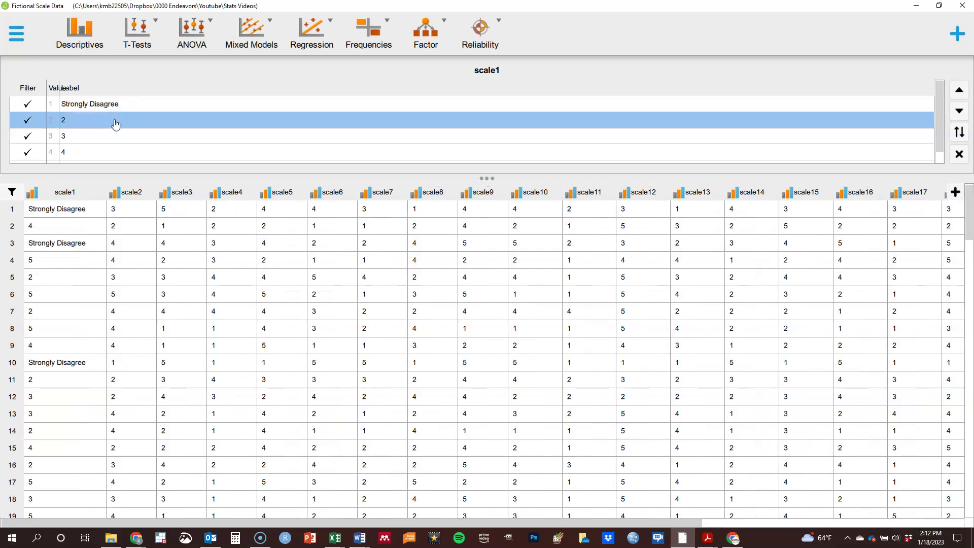
- Label scale1 values 2 and 3 as Disagree and Neither
click(115, 121)
click(64, 121)
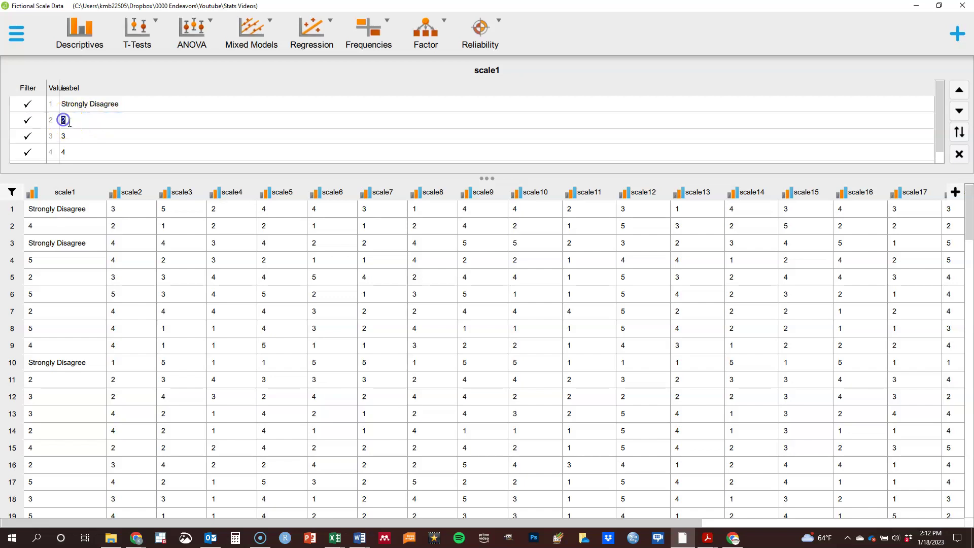
key(BackSpace)
click(71, 135)
click(71, 135)
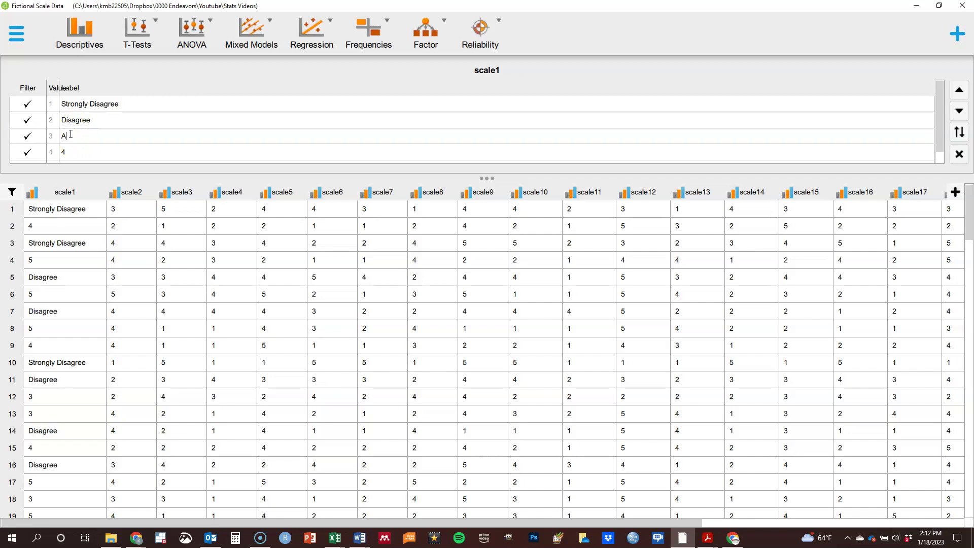
text(A)
key(BackSpace)
text(Neu)
click(76, 153)
- Label scale1 values 4 and 5 as Agree and Strongly Agree
click(77, 155)
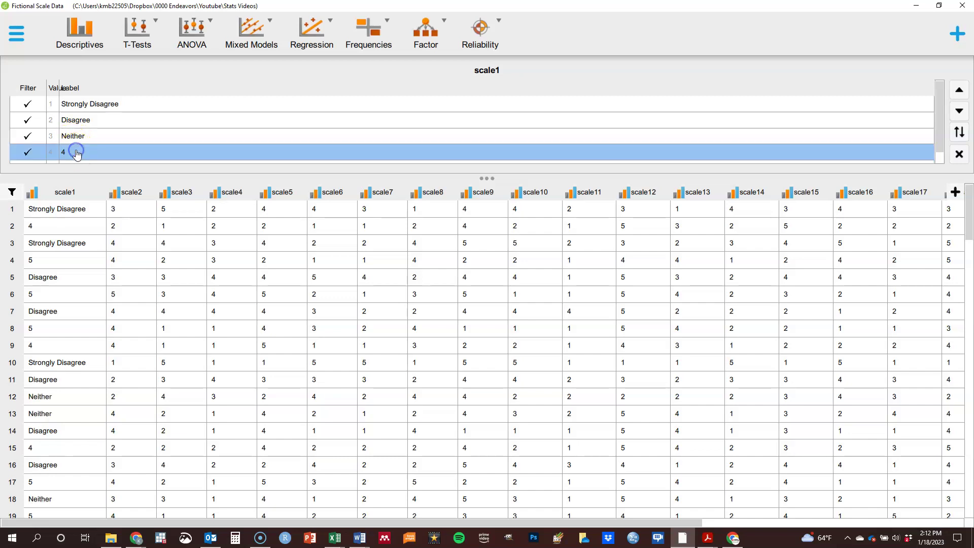
click(74, 154)
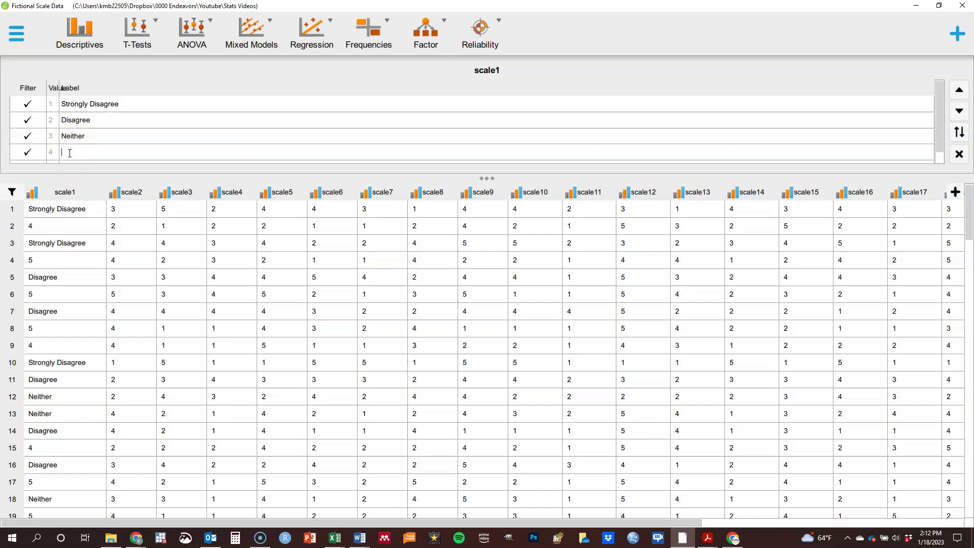
text(Agree)
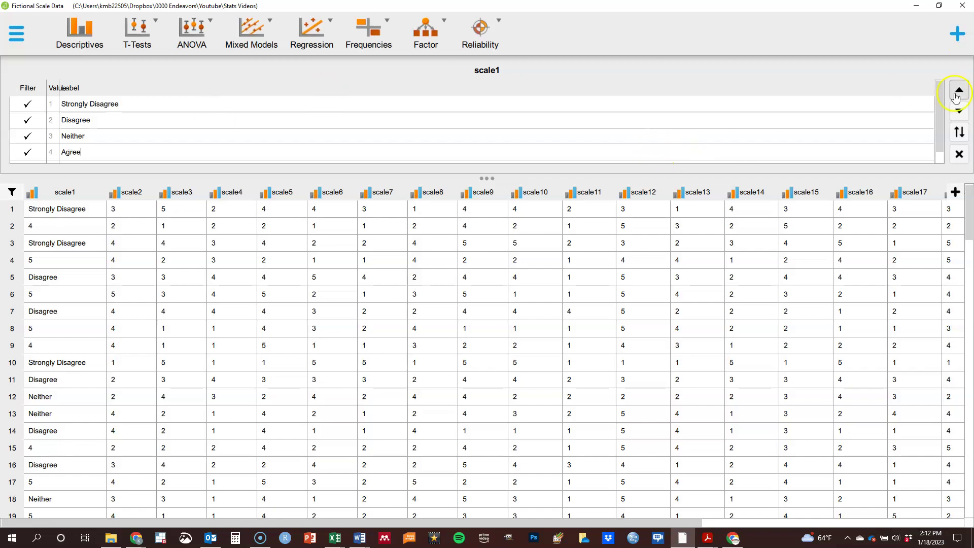
drag(936, 105, 938, 150)
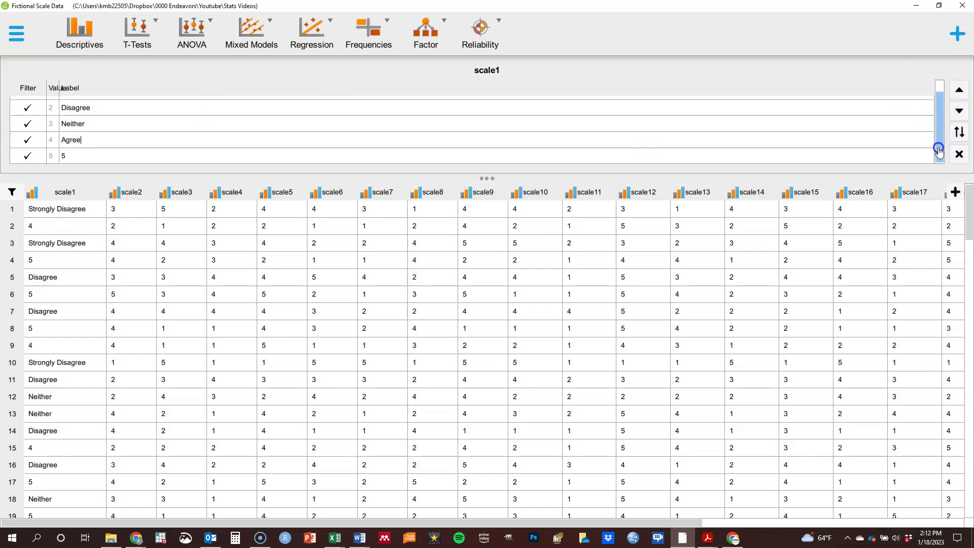
click(92, 155)
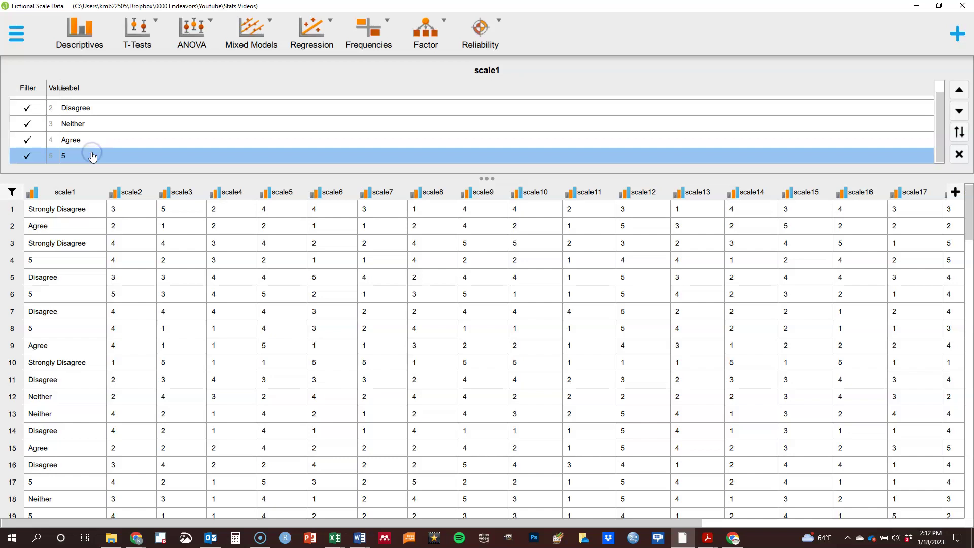
click(68, 153)
click(69, 155)
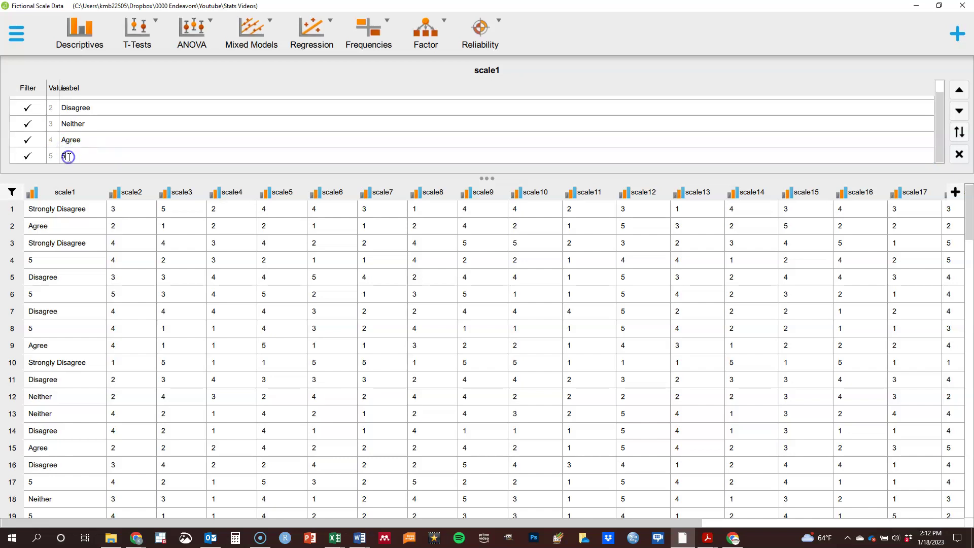
key(BackSpace)
text(Strongly Agree)
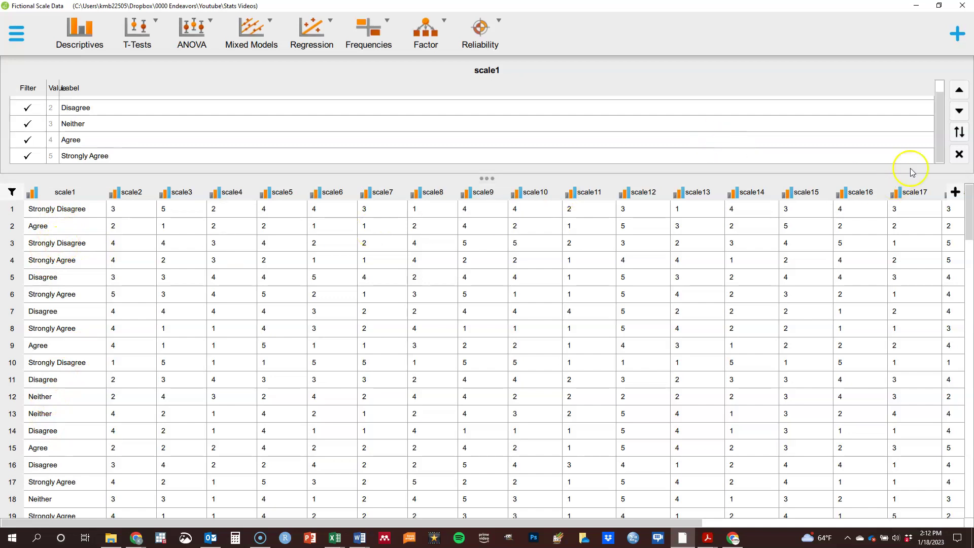
drag(938, 134, 937, 91)
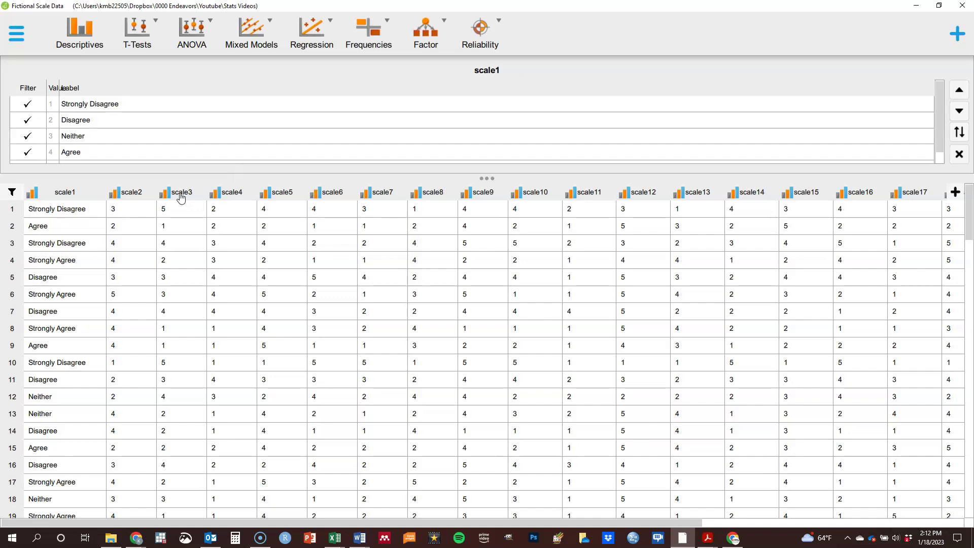
click(64, 197)
drag(494, 525, 756, 524)
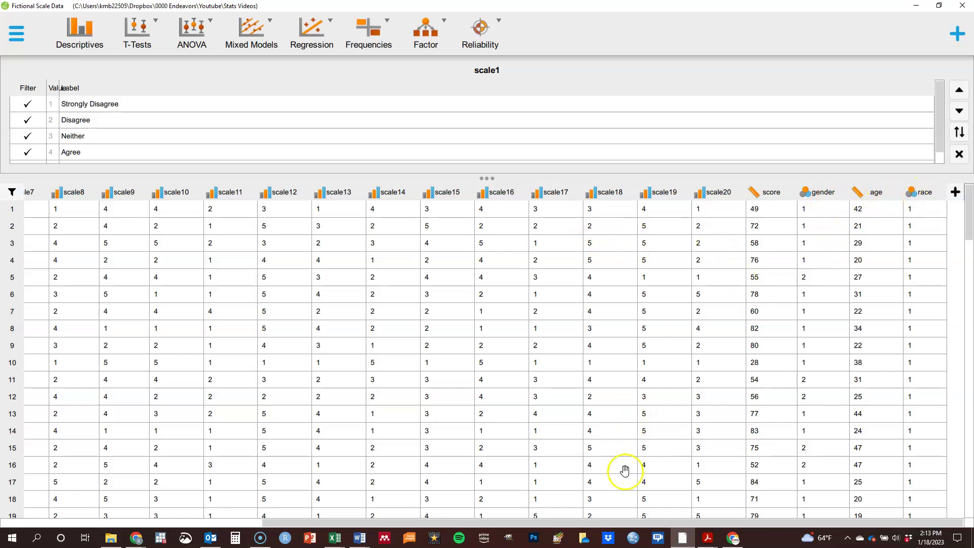
drag(580, 524, 294, 525)
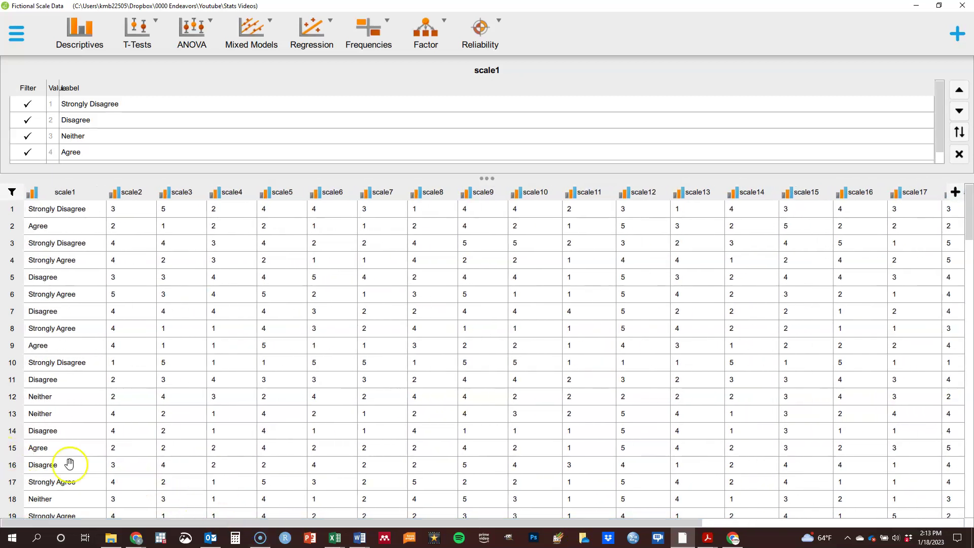